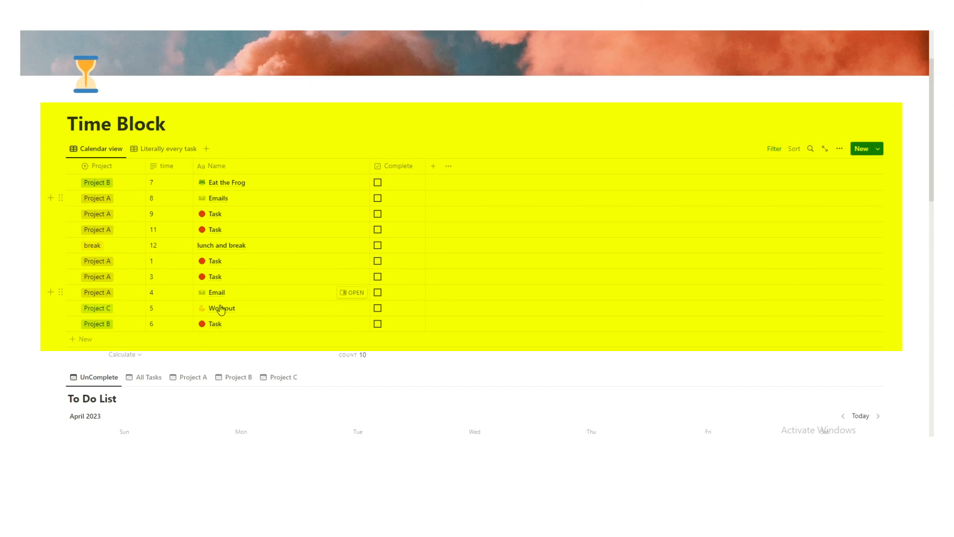
Step: Mark one of the Task cards on Friday, April 21 in the To Do List calendar as complete
scroll(182, 302, down, 4)
scroll(179, 199, down, 9)
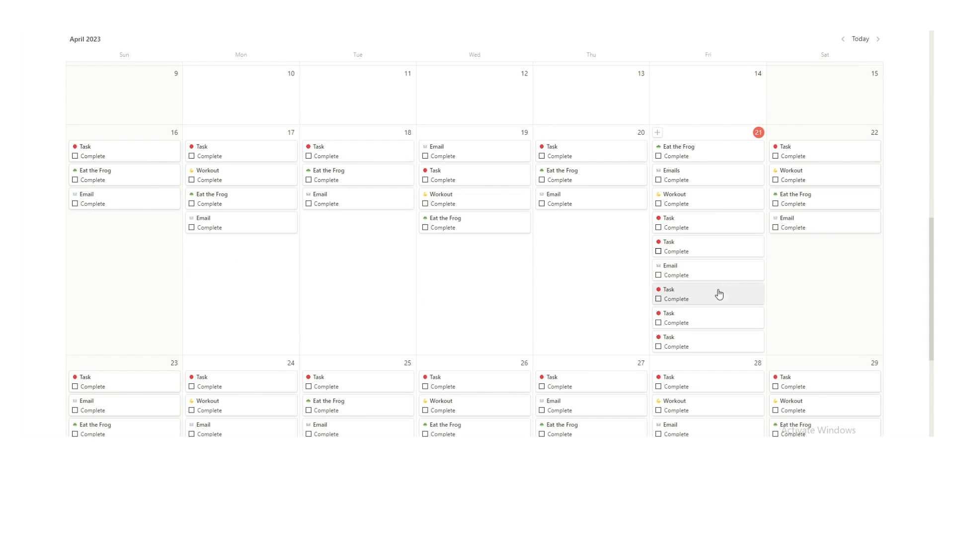
scroll(646, 278, up, 4)
scroll(448, 141, down, 5)
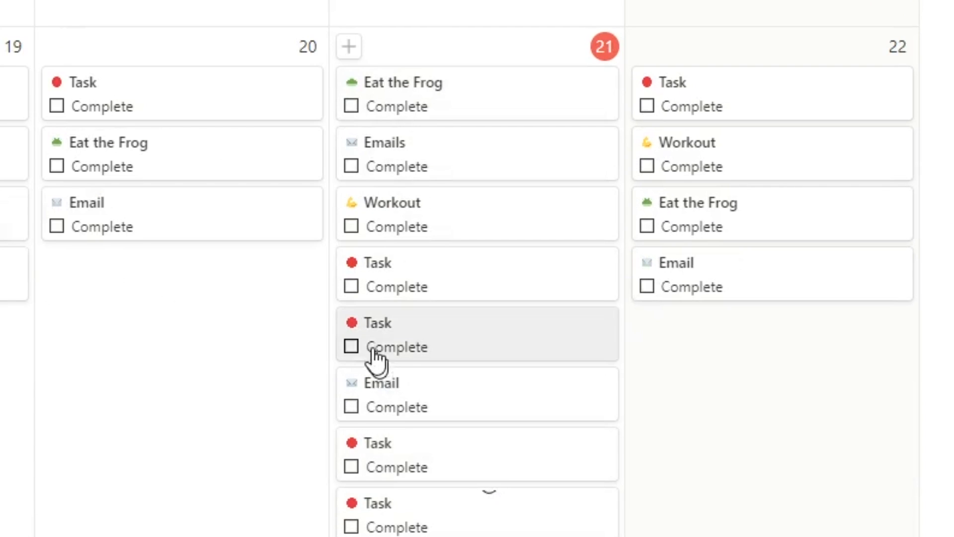
drag(363, 348, 295, 385)
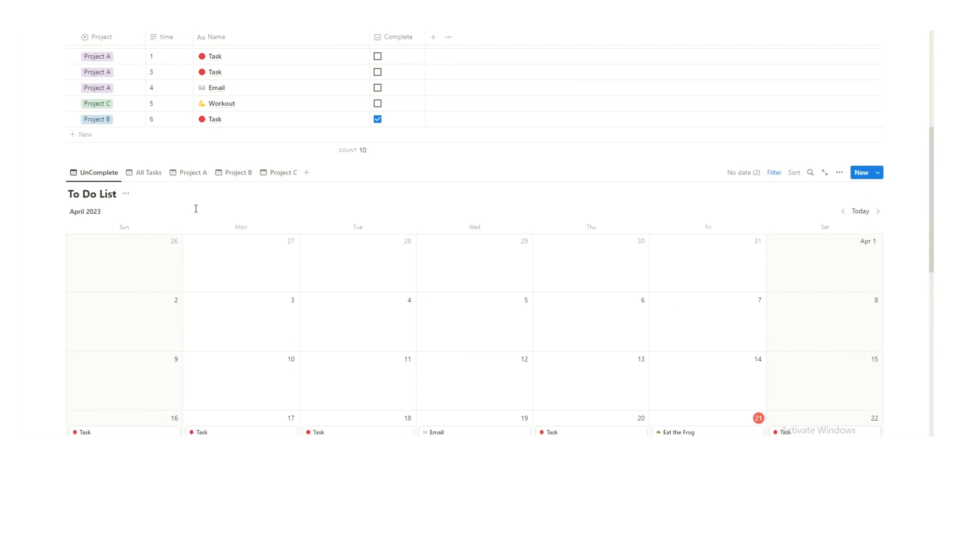
Step: Review the To Do List calendar in the All Tasks, Project A, Project B and Project C views
click(157, 174)
scroll(559, 312, down, 3)
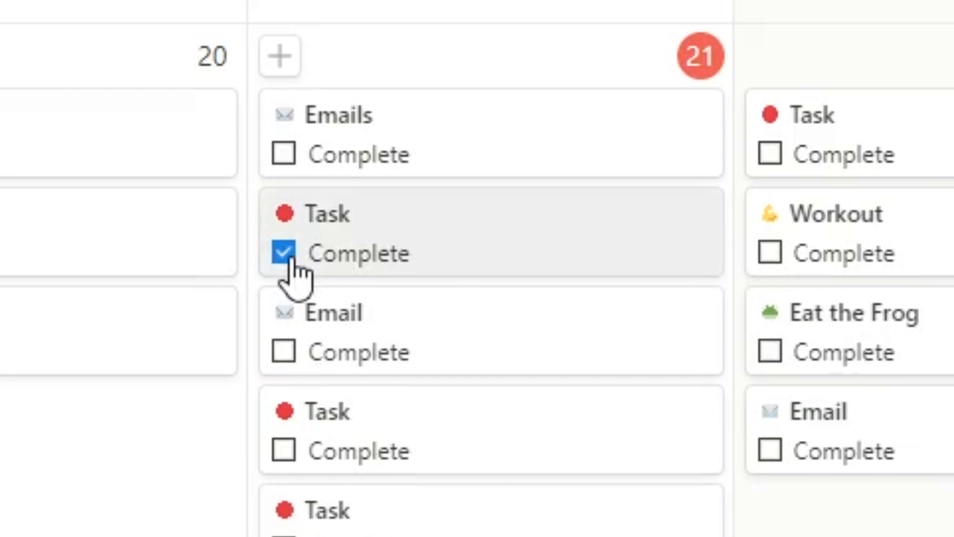
scroll(626, 268, up, 4)
click(171, 128)
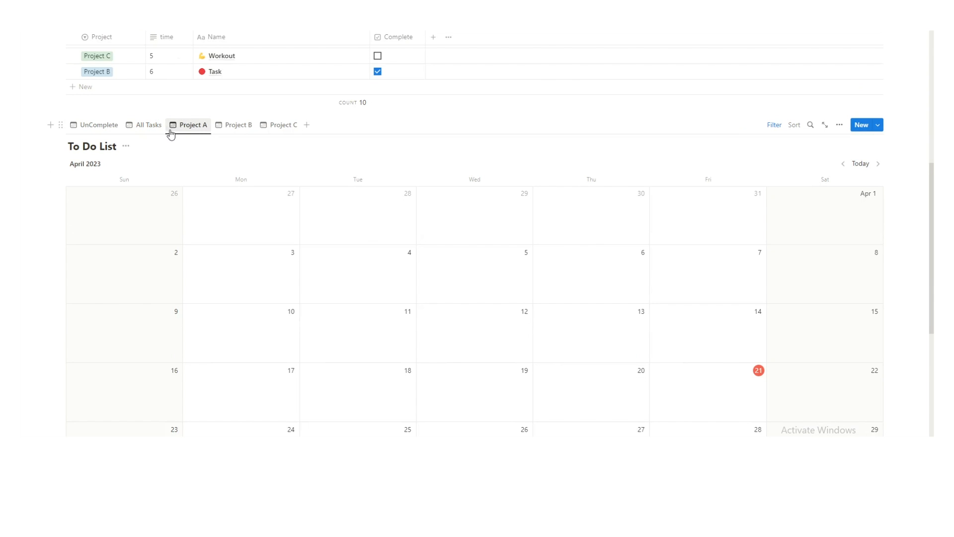
scroll(503, 231, down, 4)
scroll(503, 231, up, 4)
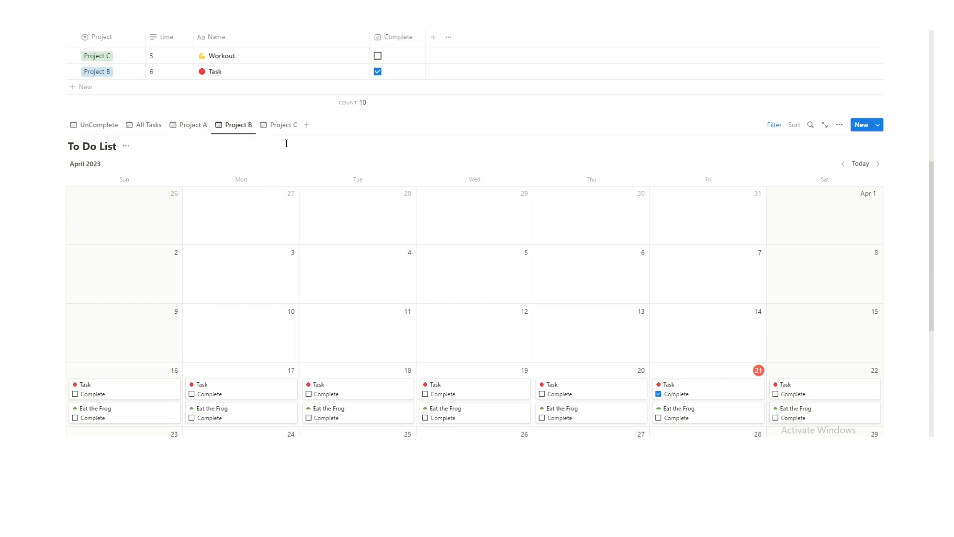
click(283, 125)
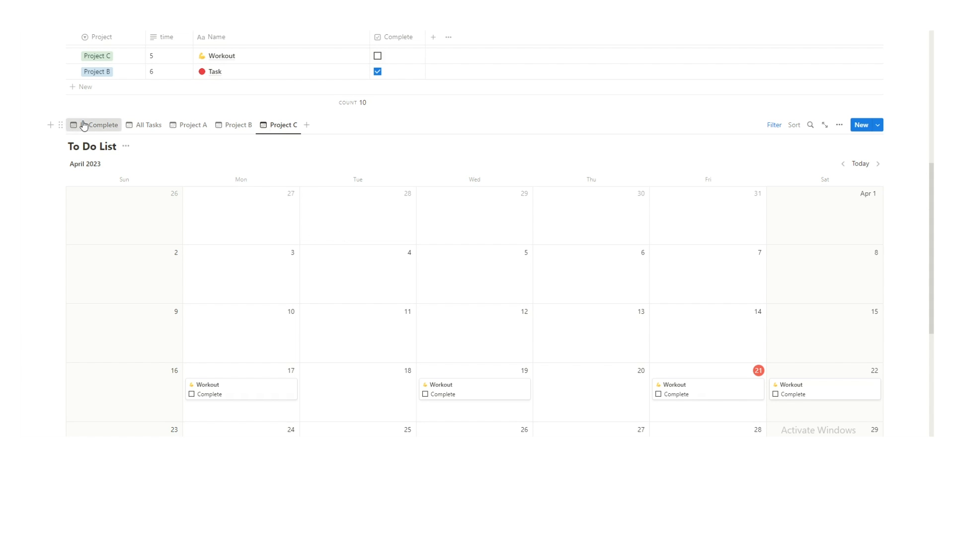
Step: In the UnComplete calendar, add an entry on Wednesday, April 19 from the Task template and title it as a call to a contact
click(84, 126)
scroll(390, 234, down, 3)
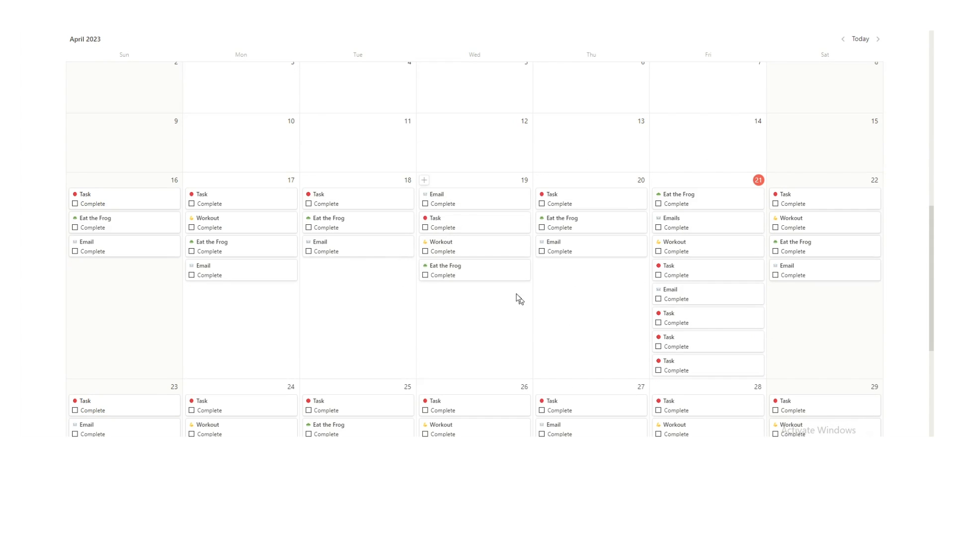
click(423, 180)
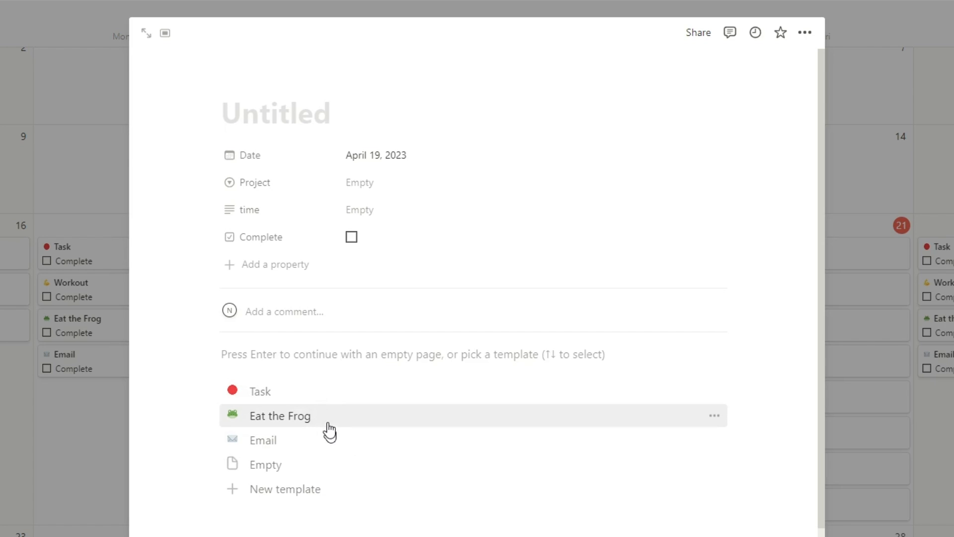
click(309, 395)
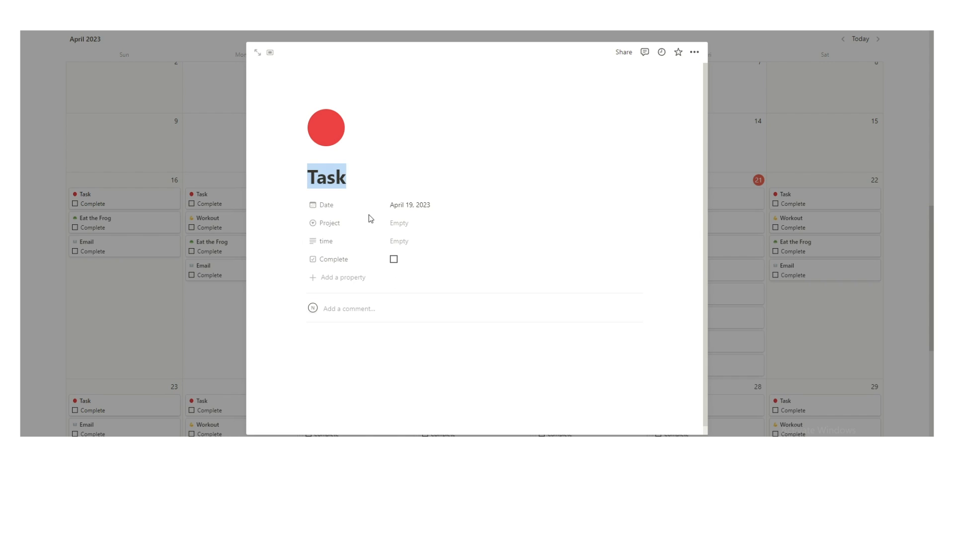
text(call Gary)
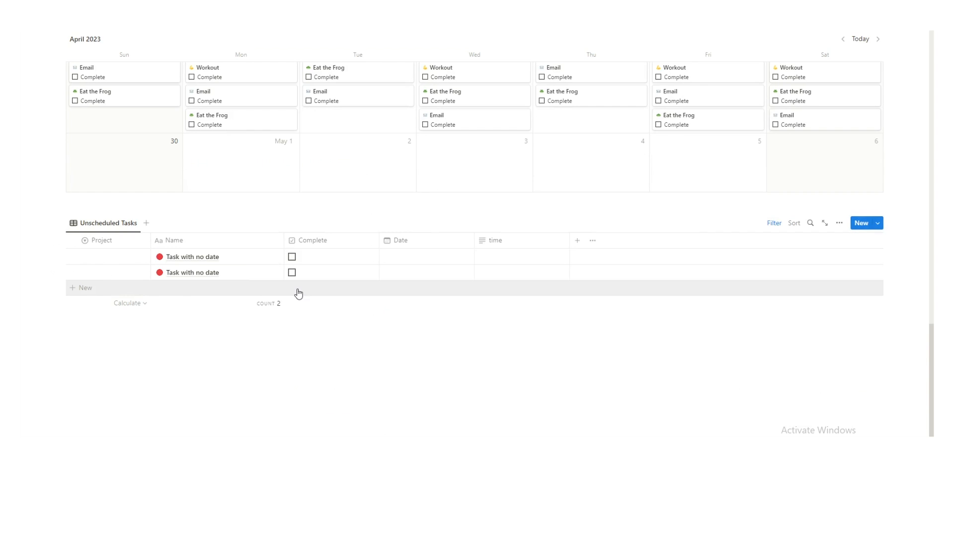
Step: Move the new call task from April 19 in the calendar into the Unscheduled Tasks table
scroll(298, 293, up, 5)
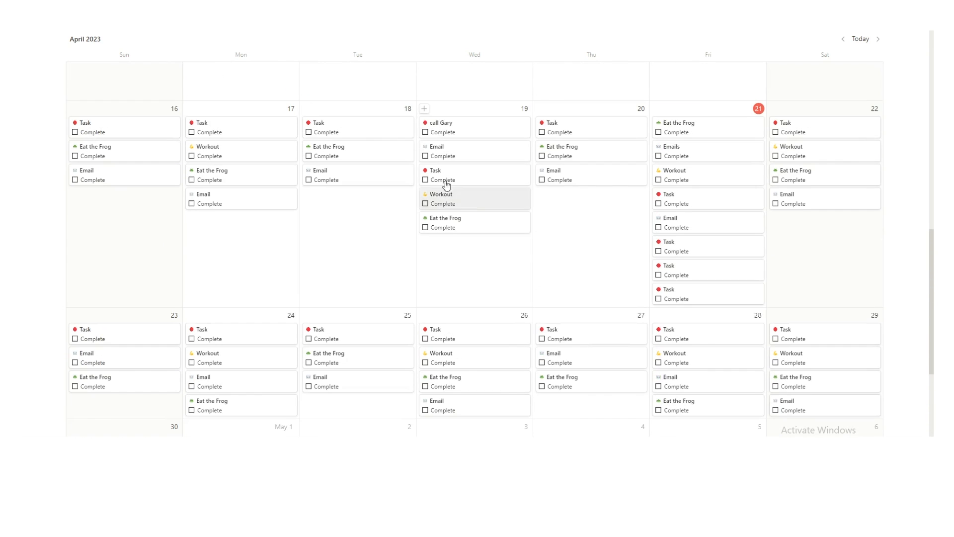
drag(450, 139, 180, 352)
scroll(462, 254, up, 4)
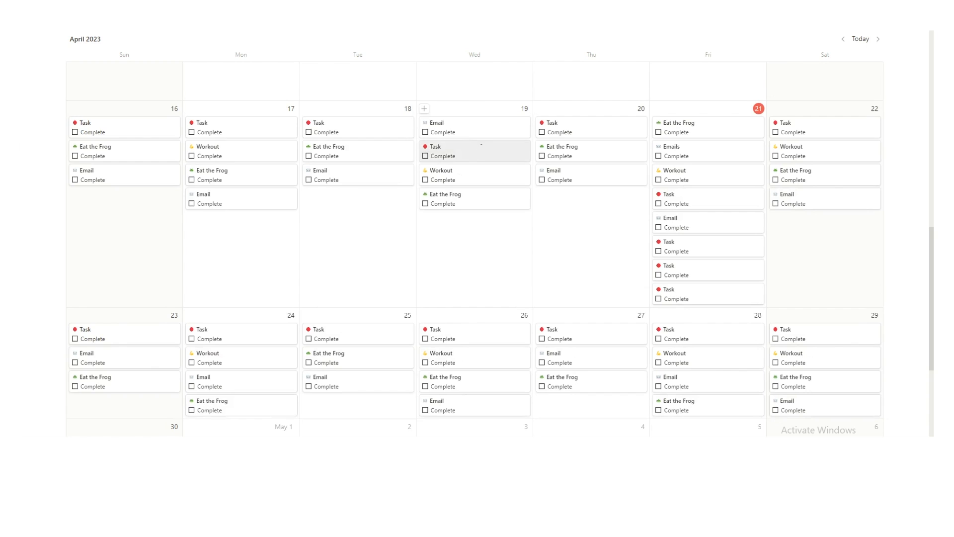
Step: Schedule the call task from the Unscheduled Tasks table on Sunday, April 23 in the calendar
scroll(462, 154, down, 5)
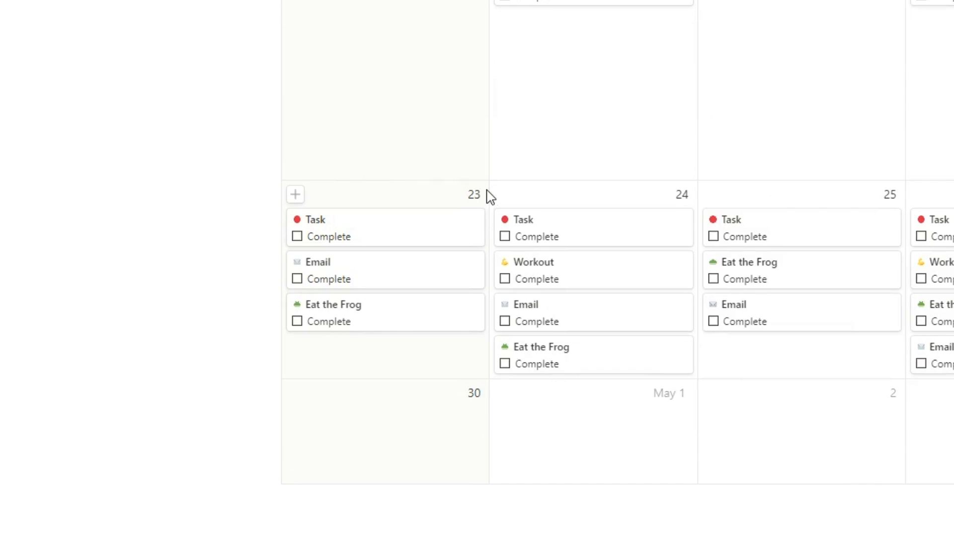
scroll(487, 196, down, 4)
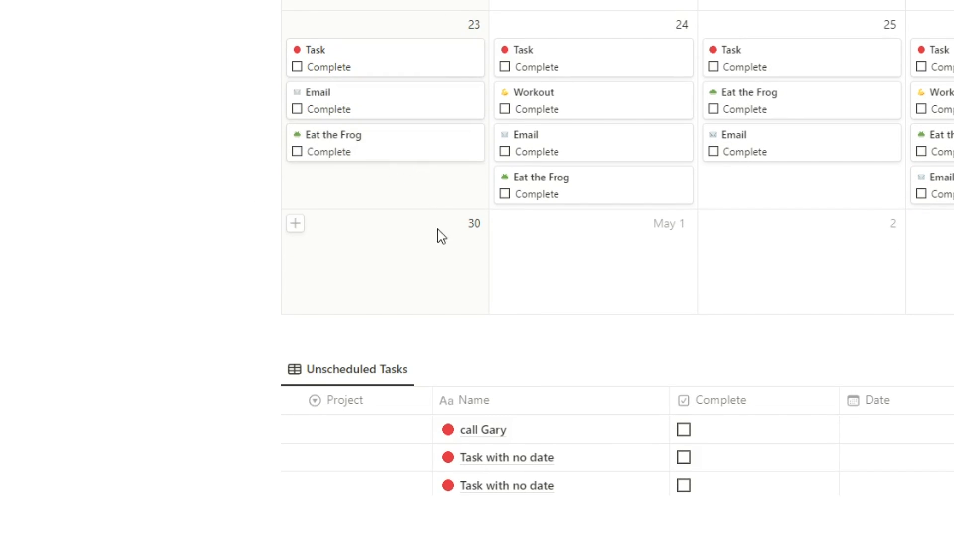
drag(268, 428, 330, 187)
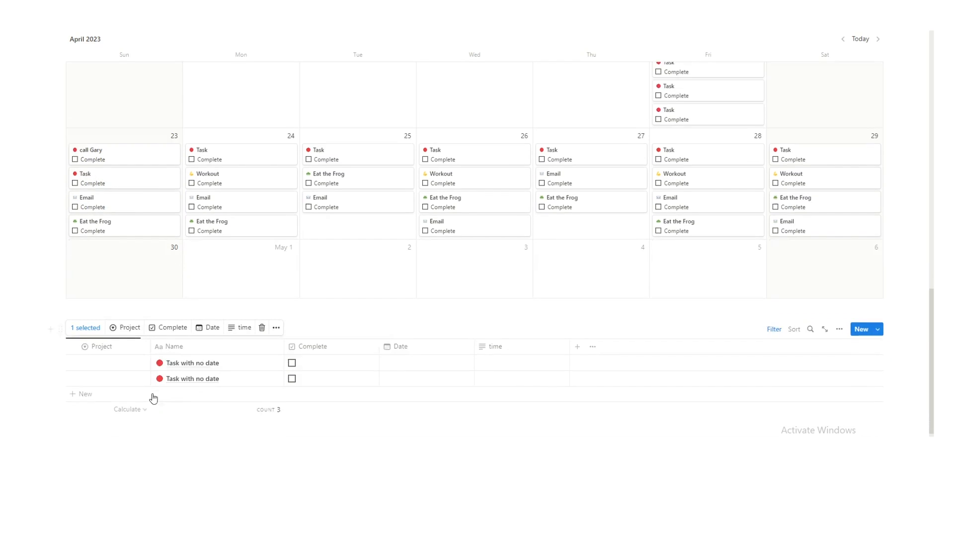
scroll(153, 397, down, 2)
click(151, 437)
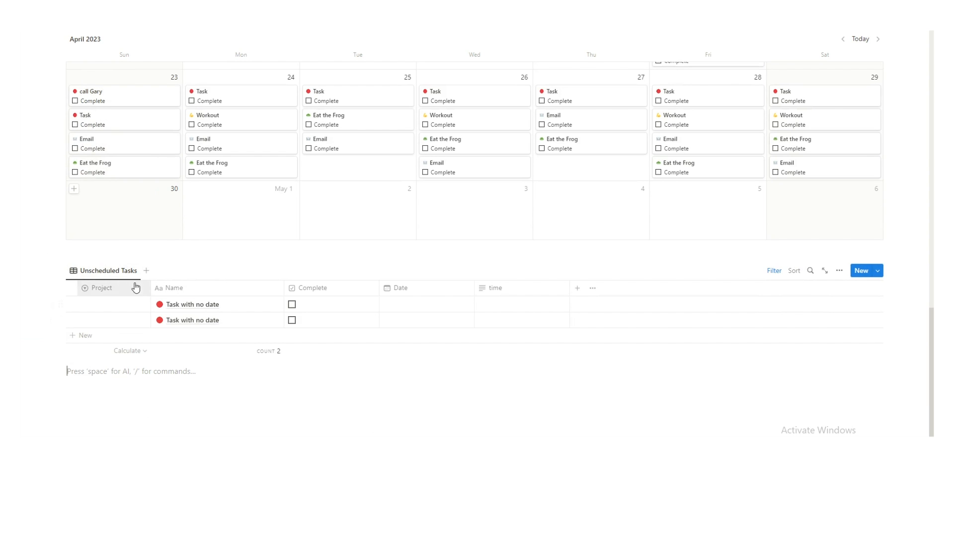
Step: Inspect the filter rules of the Unscheduled Tasks table and of the UnComplete view of the To Do List
click(771, 271)
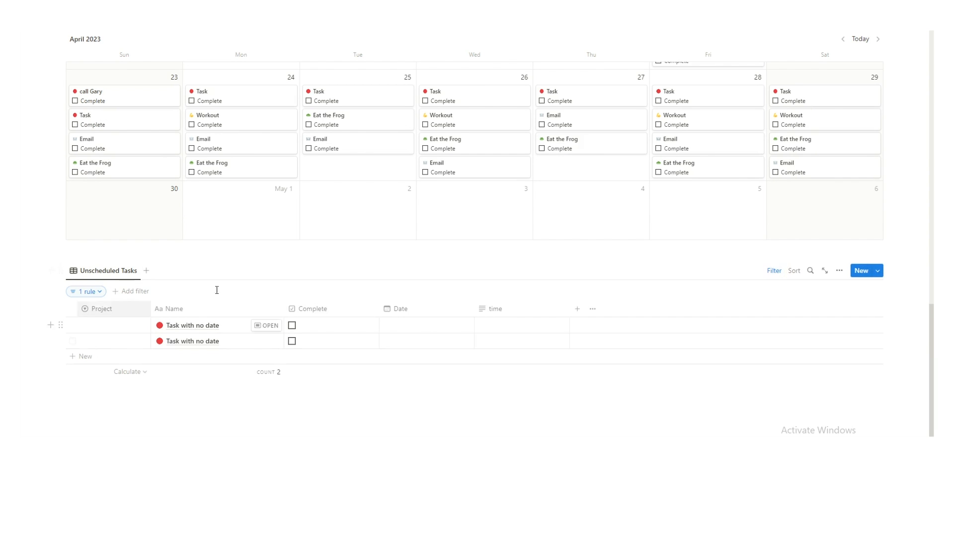
click(93, 293)
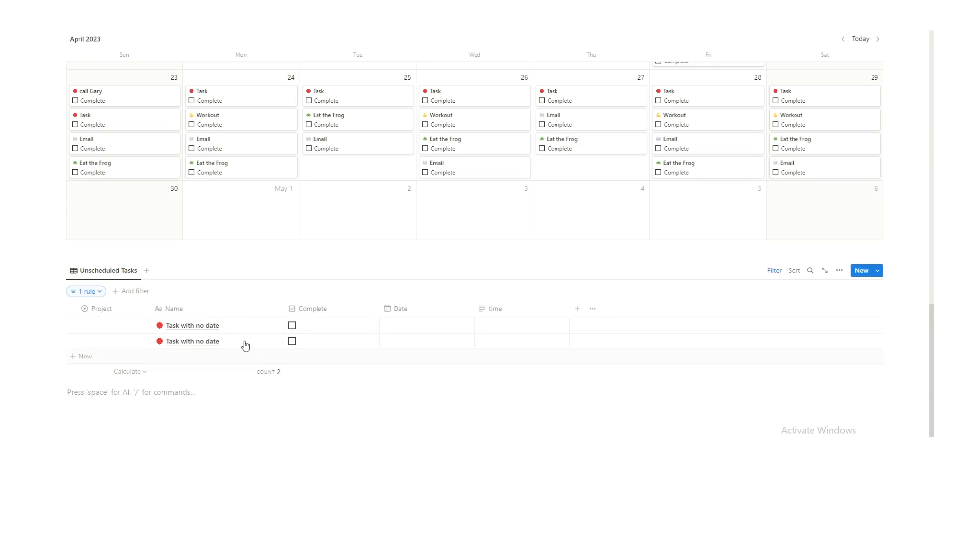
scroll(245, 343, up, 10)
scroll(248, 338, up, 3)
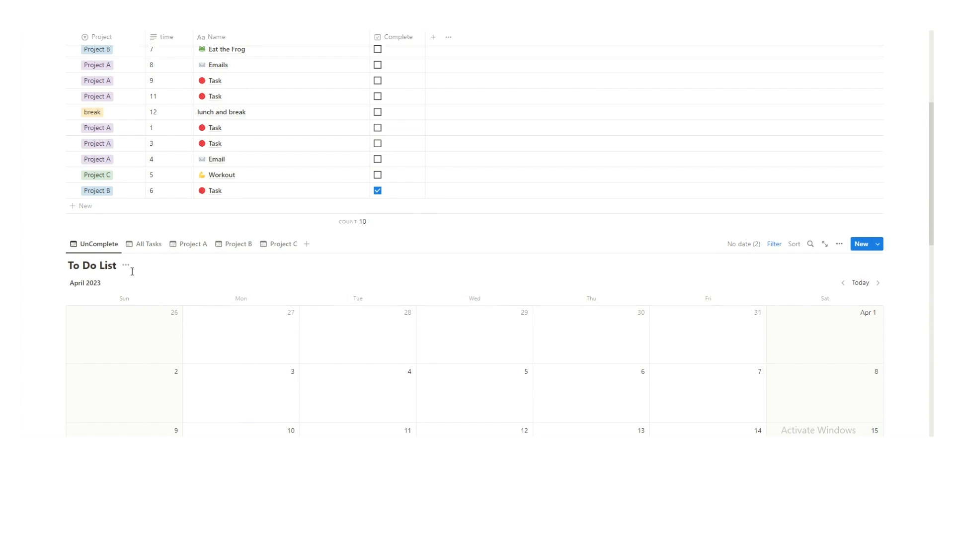
click(774, 243)
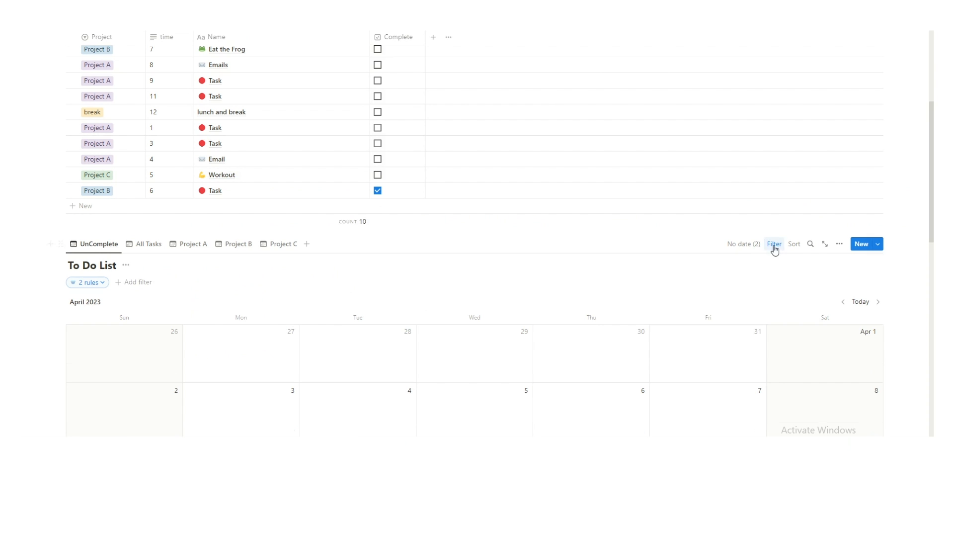
click(104, 287)
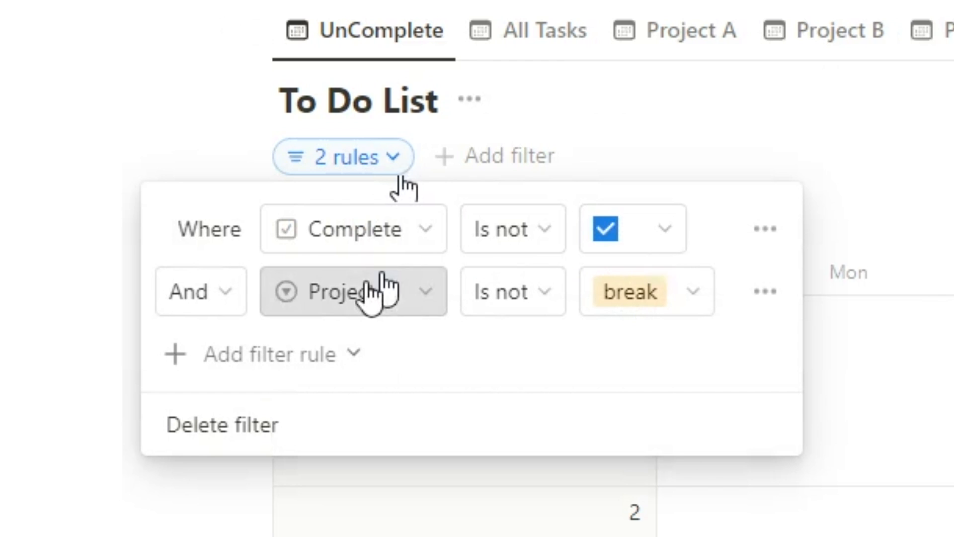
key(Escape)
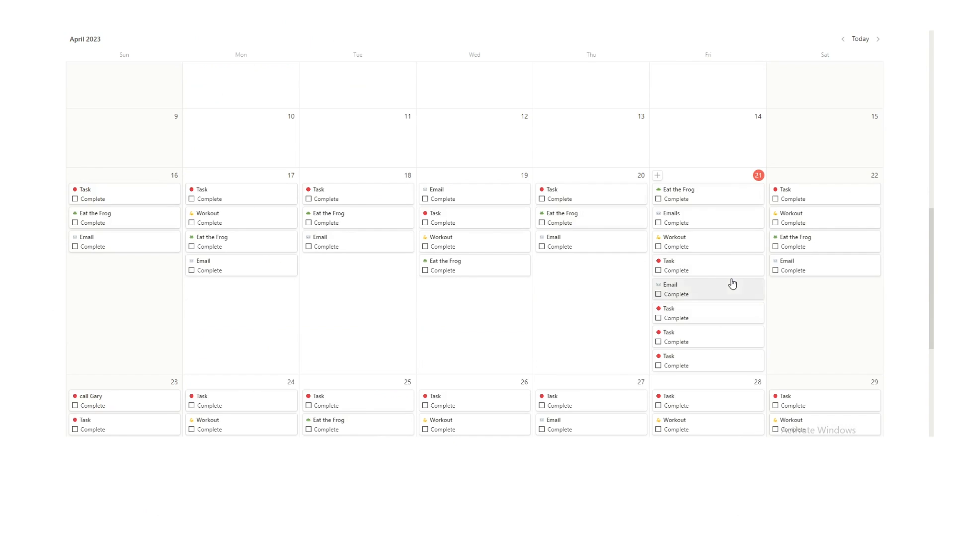
scroll(751, 250, up, 3)
drag(931, 256, 931, 328)
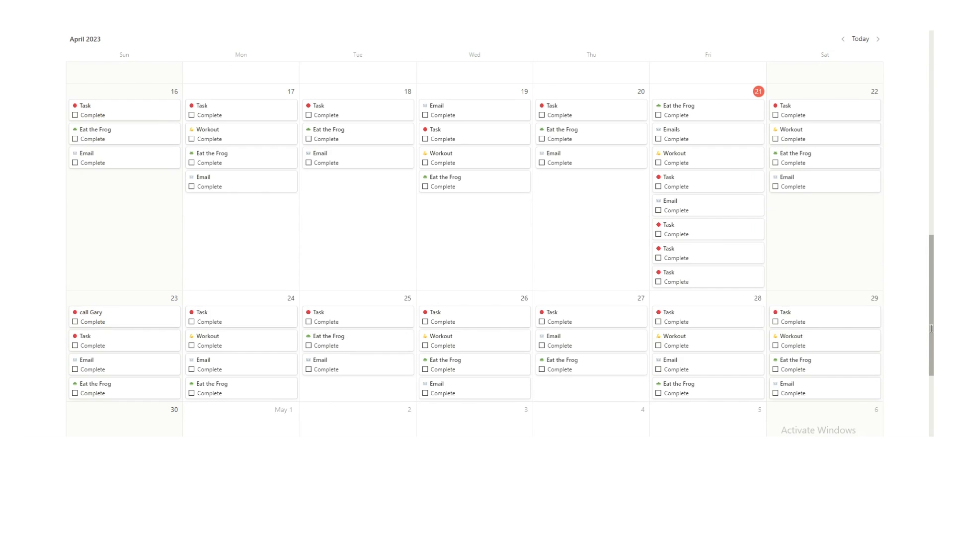
drag(931, 328, 931, 323)
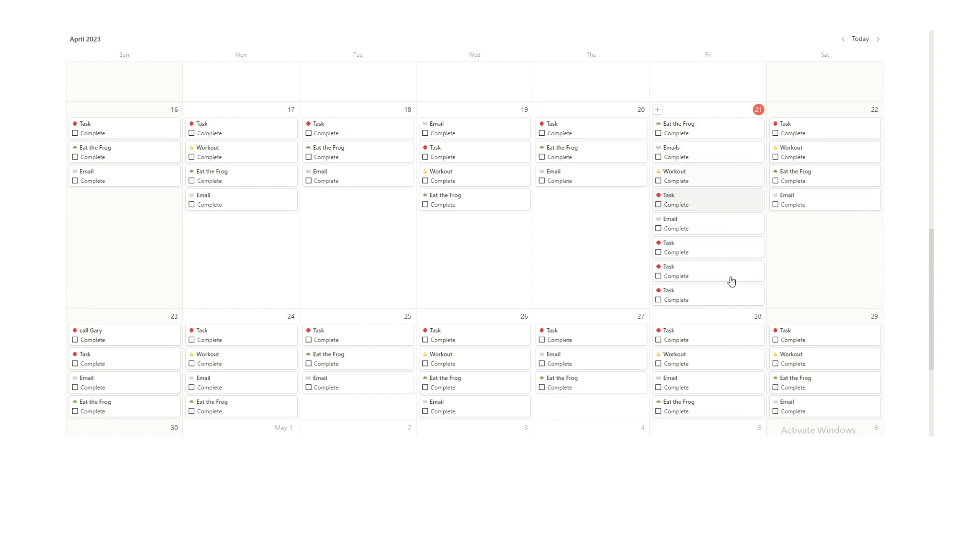
Step: In the Time Block table, try time 5 for the Eat the Frog task and restore it to 7
scroll(933, 291, up, 3)
scroll(932, 292, up, 10)
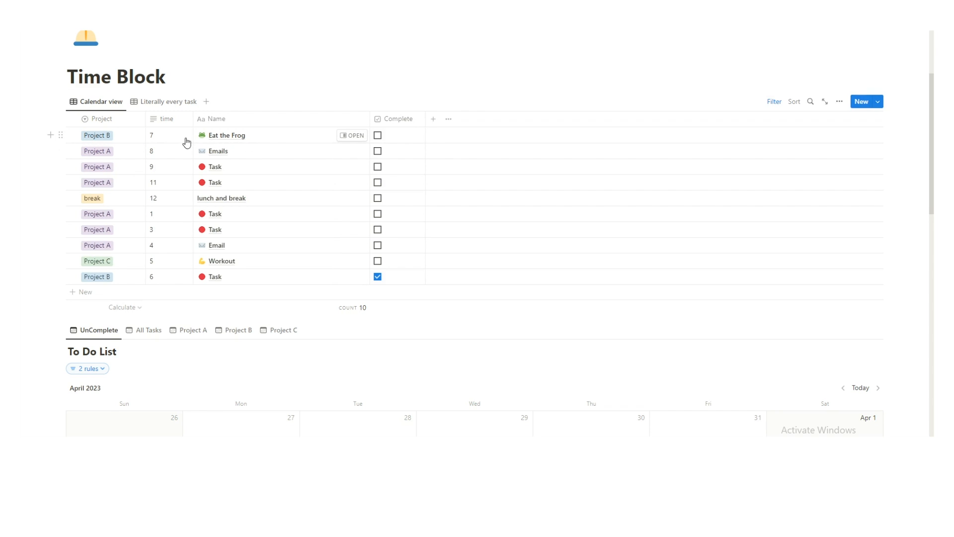
click(156, 134)
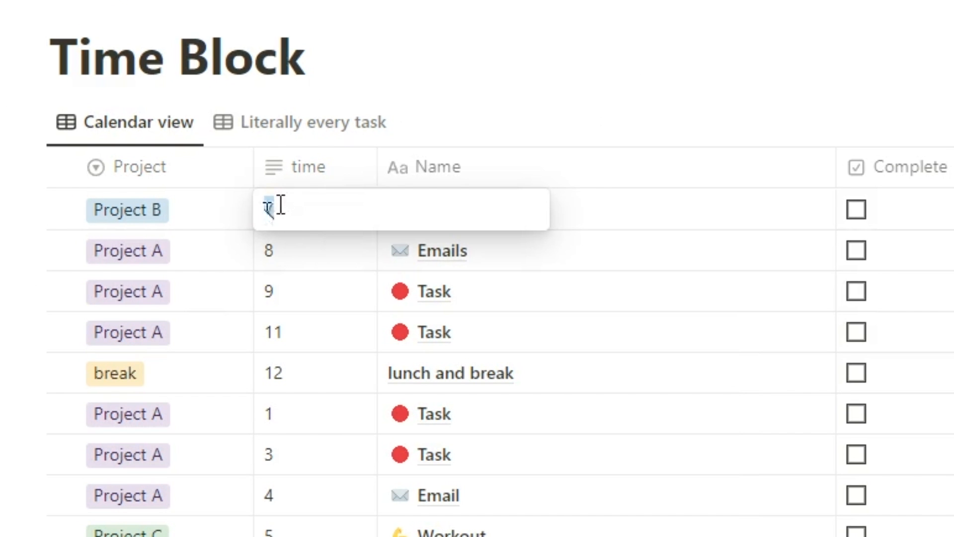
text(5)
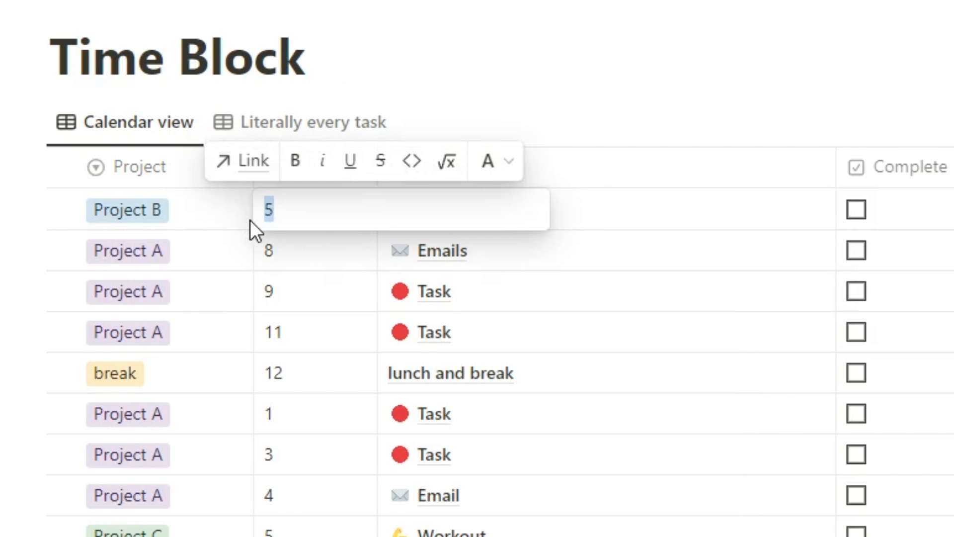
text(7)
key(Escape)
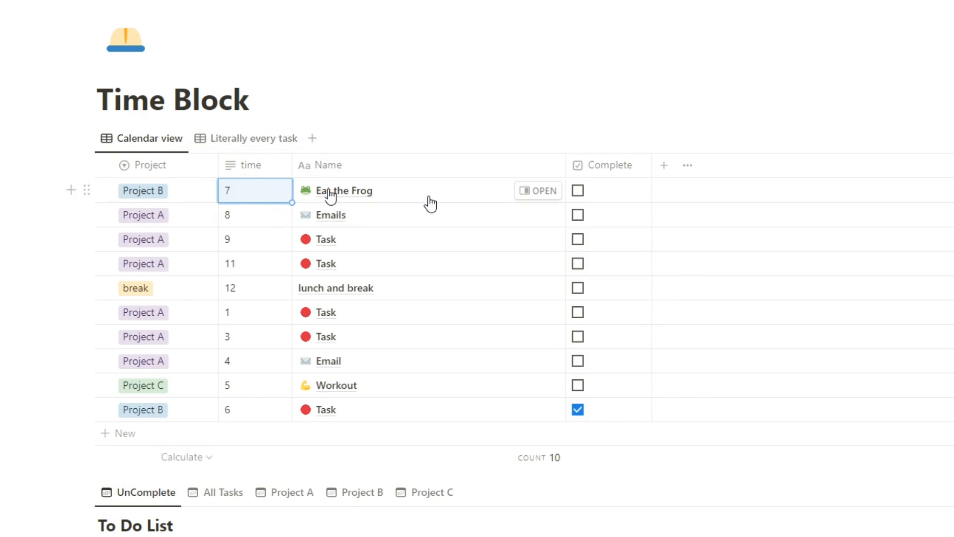
Step: Open the Eat the Frog task from the Time Block table and rename it "Film Notion video"
click(538, 191)
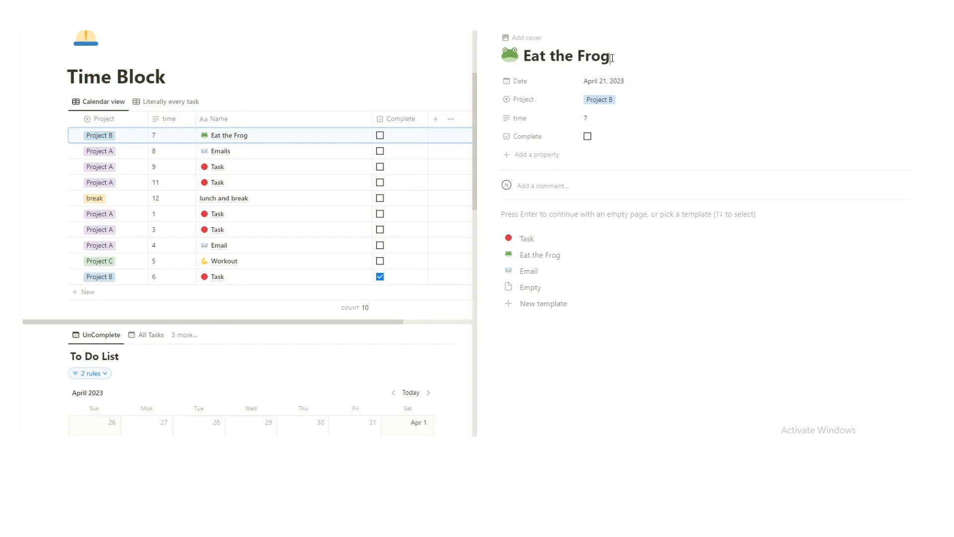
click(316, 180)
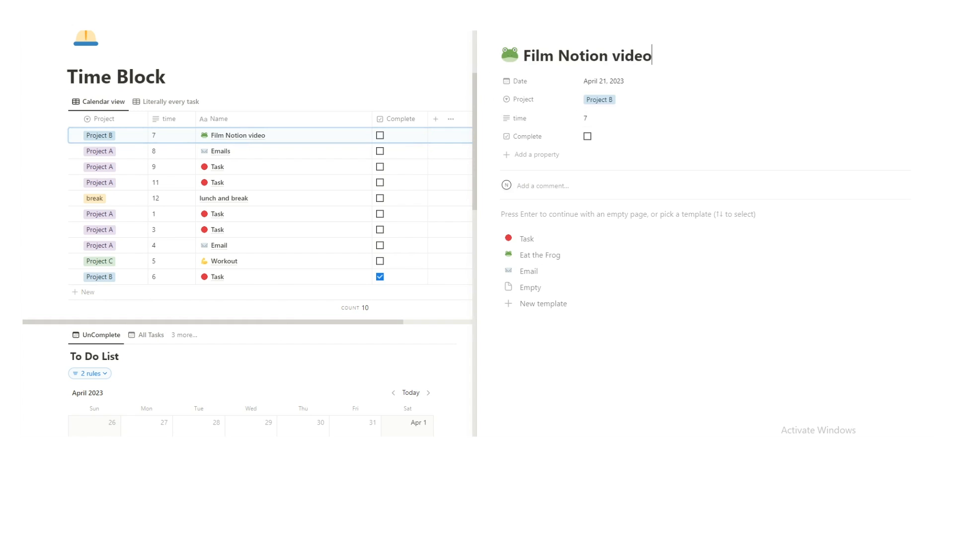
key(Escape)
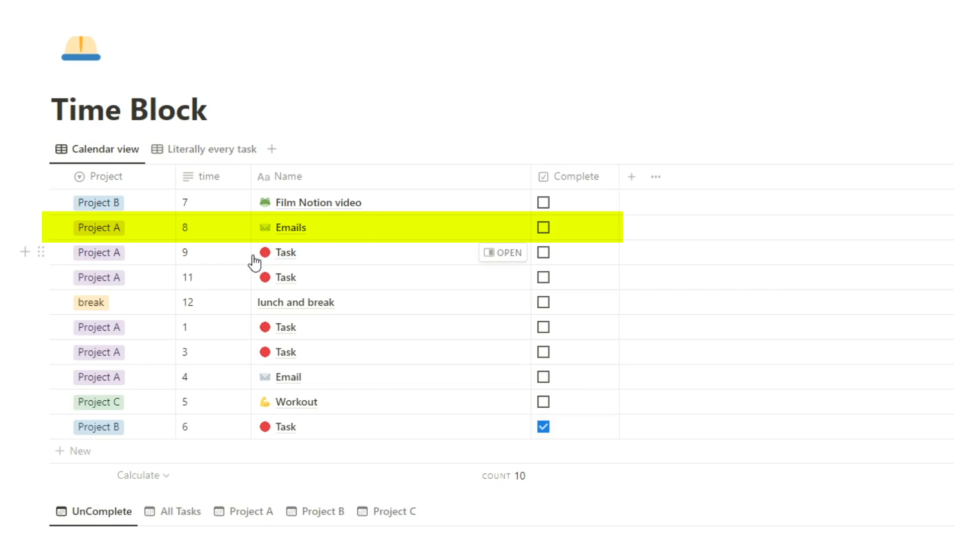
Step: Rename the 9 o'clock task "walk the dog" and give the 11 o'clock task a title beginning "do client"
click(503, 252)
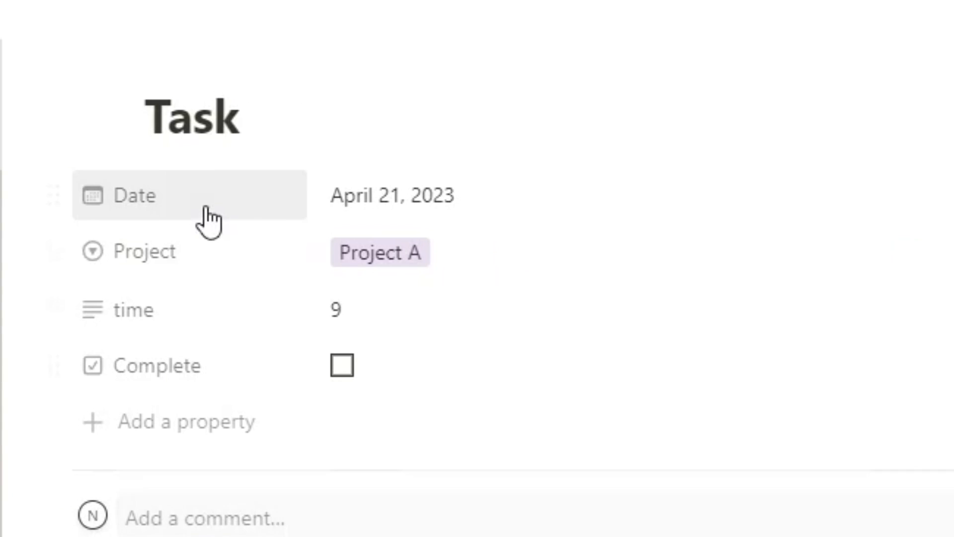
key(ctrl+a)
text(walk the dog)
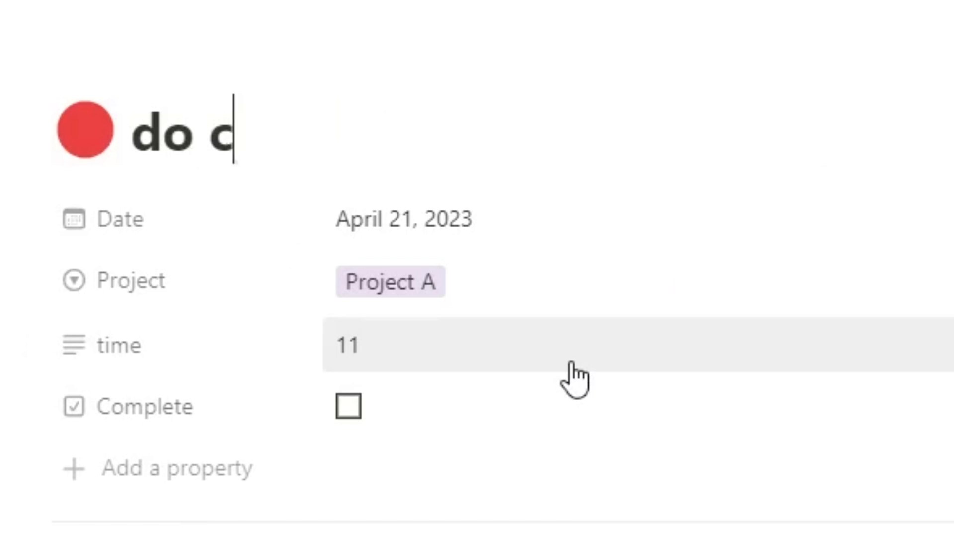
text(lient thi)
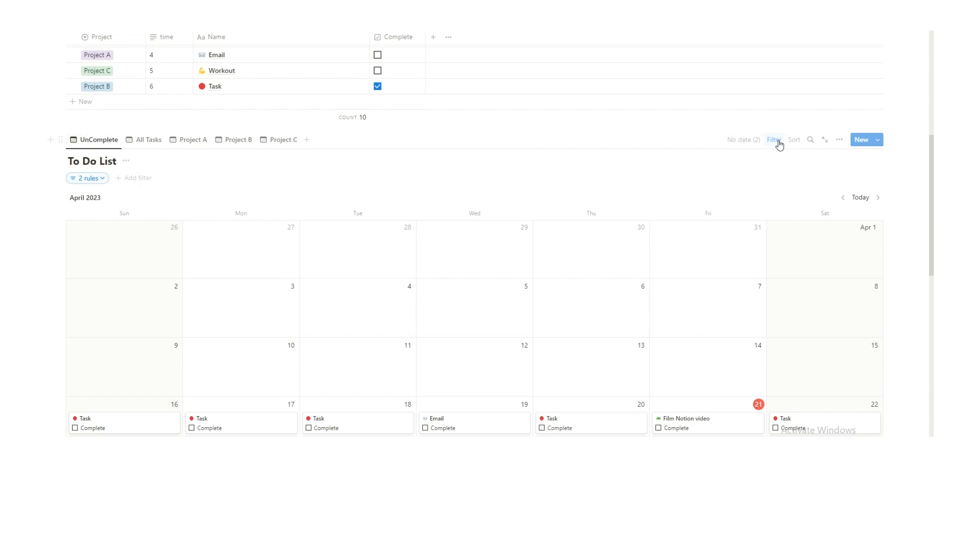
Step: In the Time Block table, unmark the 6 o'clock task and mark the 7, 8, 9 and 11 o'clock tasks as complete
scroll(374, 254, down, 5)
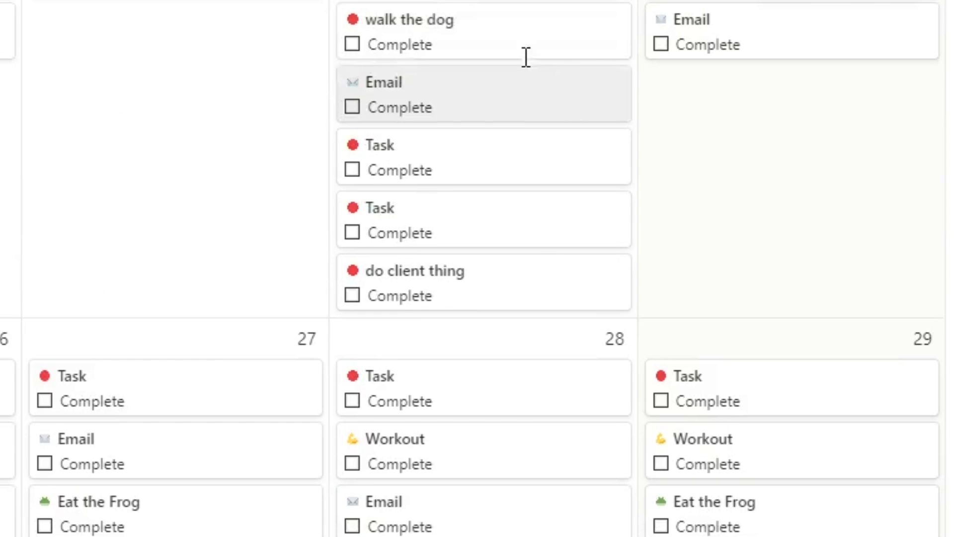
scroll(427, 224, up, 3)
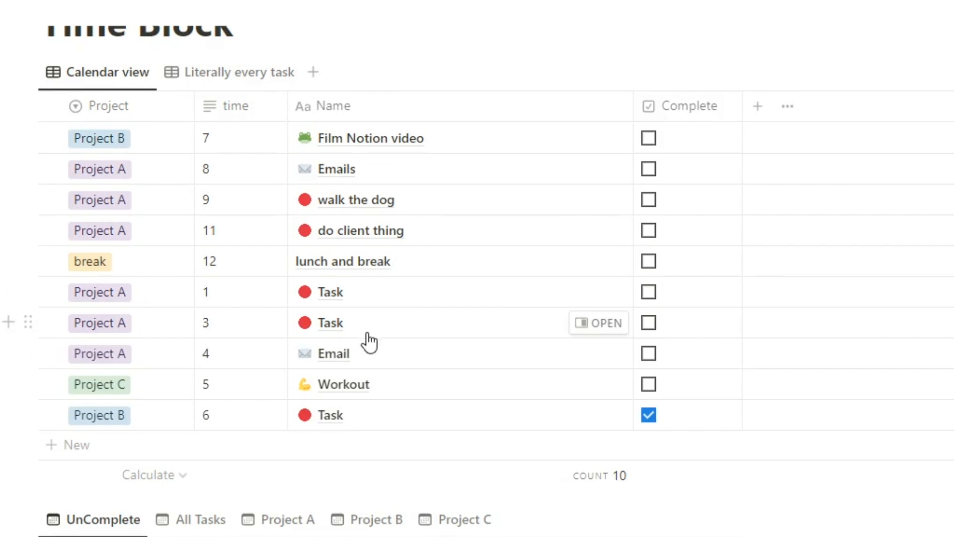
click(648, 414)
click(649, 138)
click(649, 169)
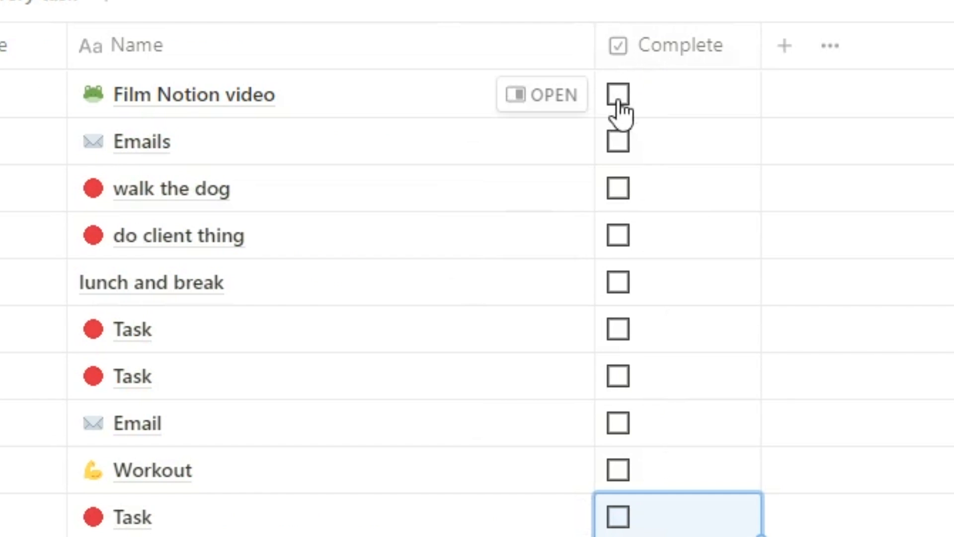
click(618, 195)
Step: Switch the To Do List to the All Tasks view and examine the completed and open tasks of the current week
scroll(546, 258, down, 10)
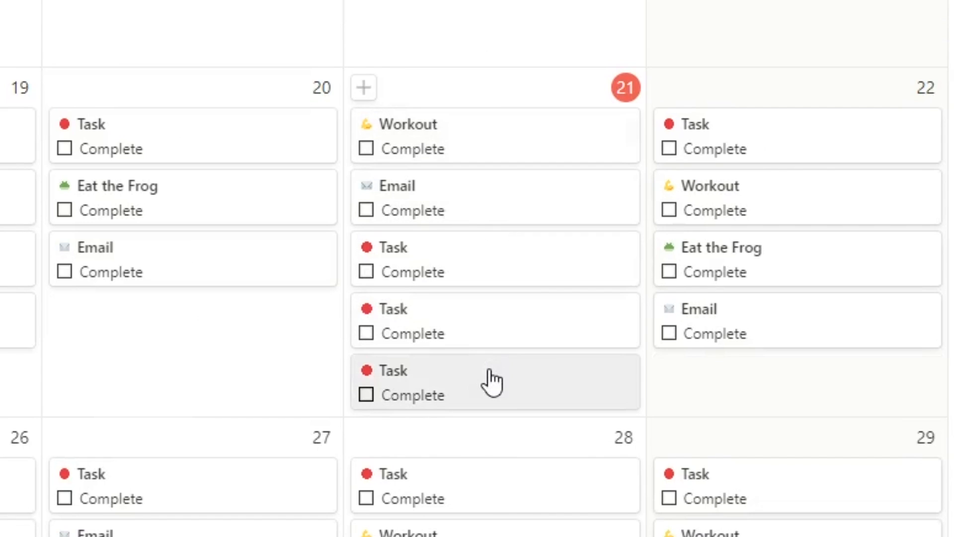
click(148, 92)
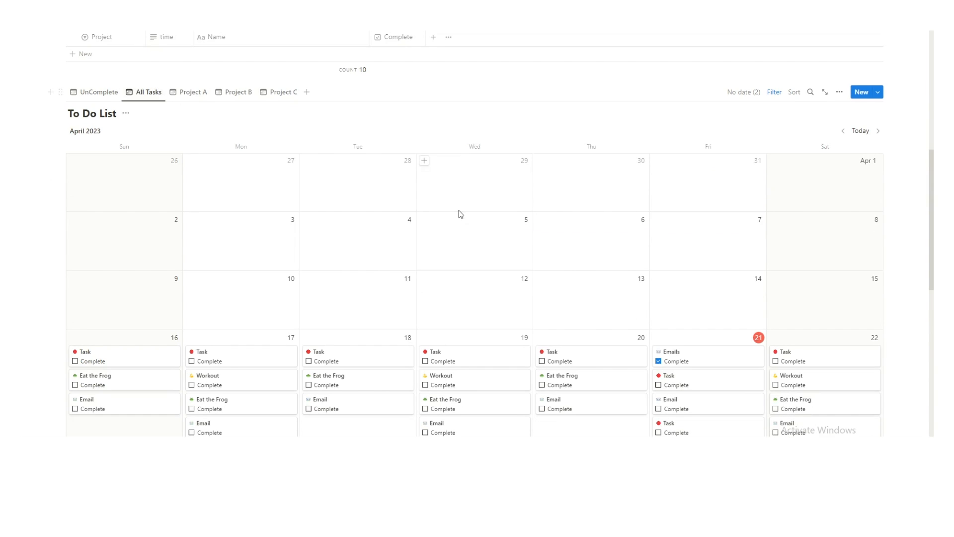
scroll(527, 218, down, 4)
scroll(604, 226, up, 2)
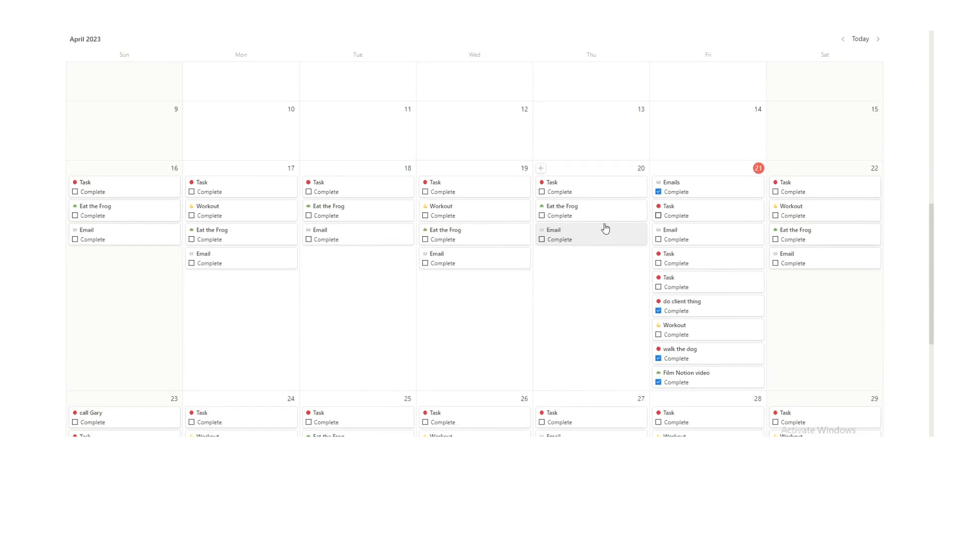
scroll(607, 186, down, 2)
scroll(612, 173, down, 1)
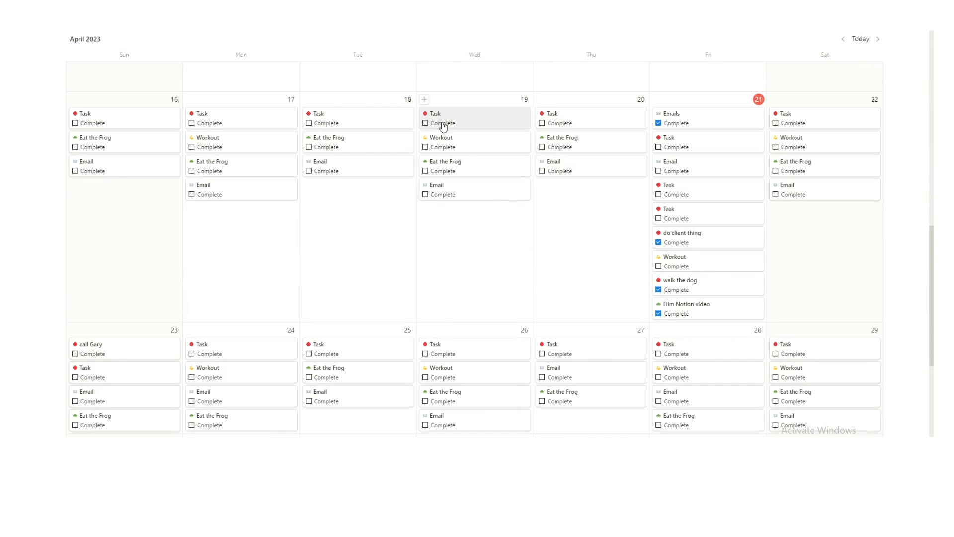
scroll(378, 243, up, 6)
scroll(301, 217, down, 4)
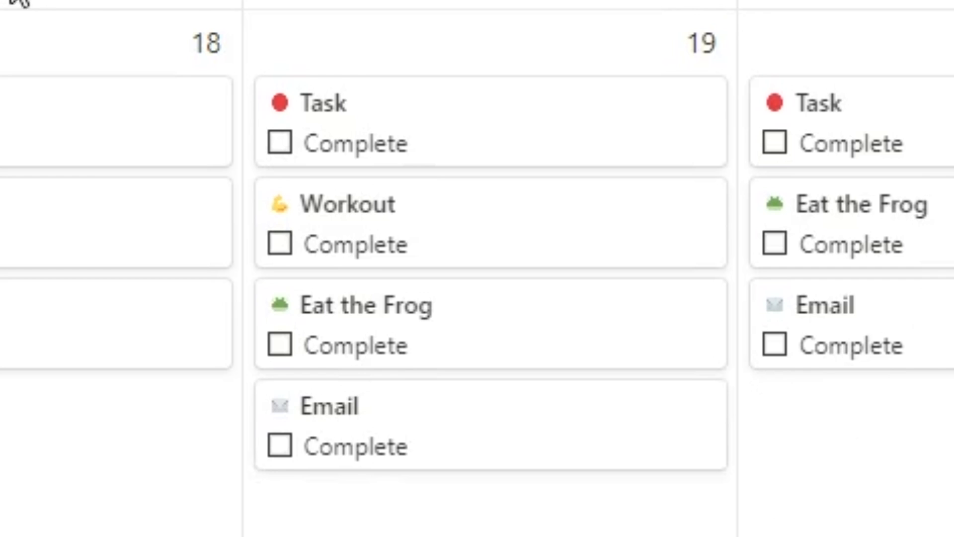
Step: Return the To Do List to the UnComplete view and compare the tasks of April 21 with the Time Block table
click(97, 91)
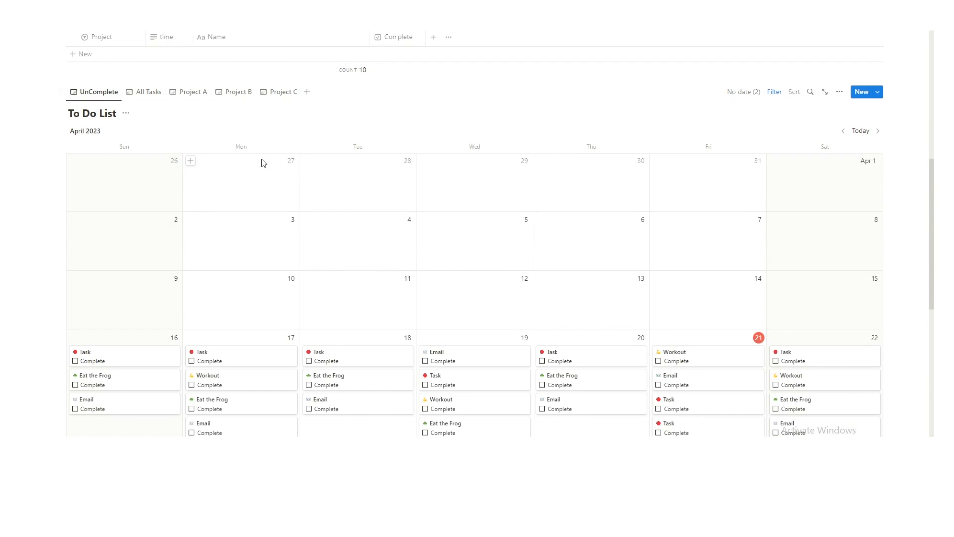
scroll(261, 160, down, 5)
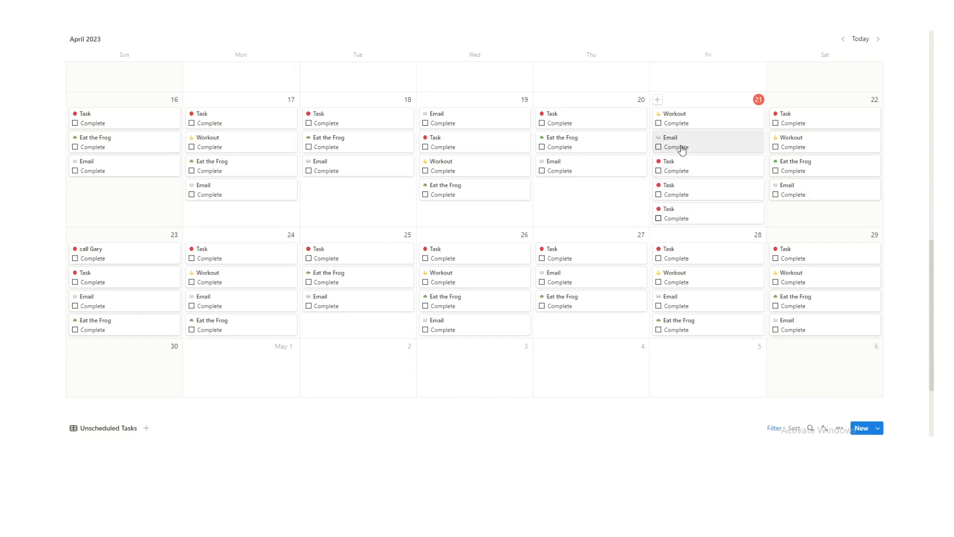
scroll(681, 149, up, 15)
scroll(215, 199, down, 1)
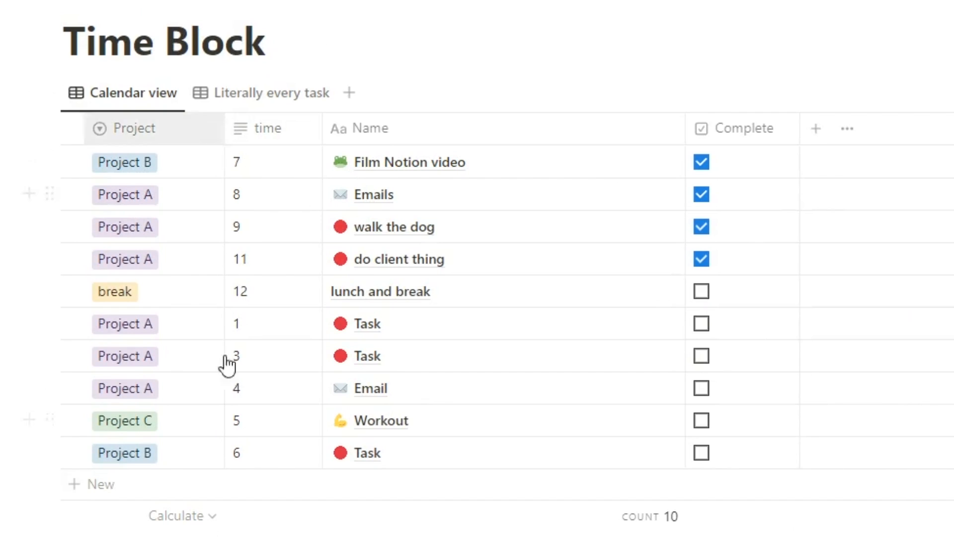
Step: Rename the April 22 Eat the Frog task in the To Do List calendar "edit notion video" and mark it complete
scroll(169, 318, down, 10)
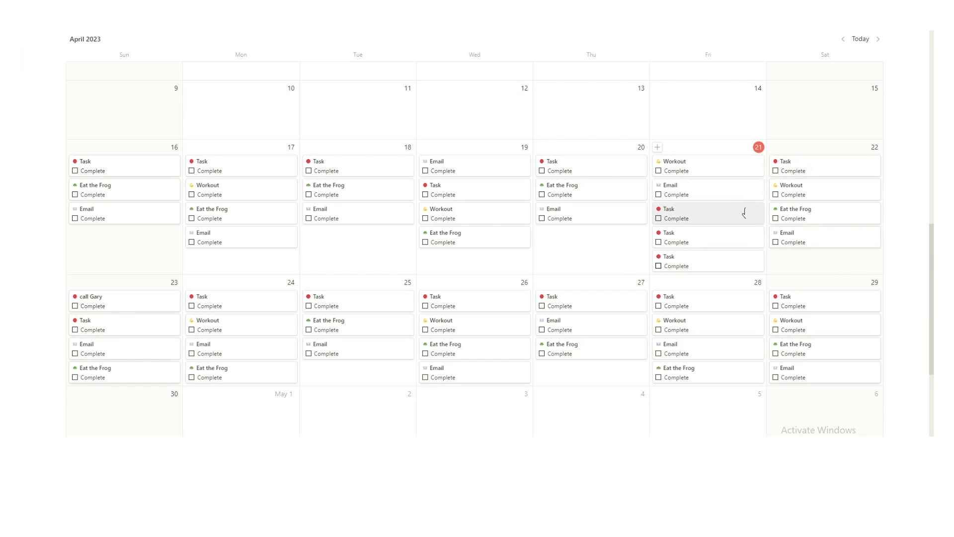
click(794, 215)
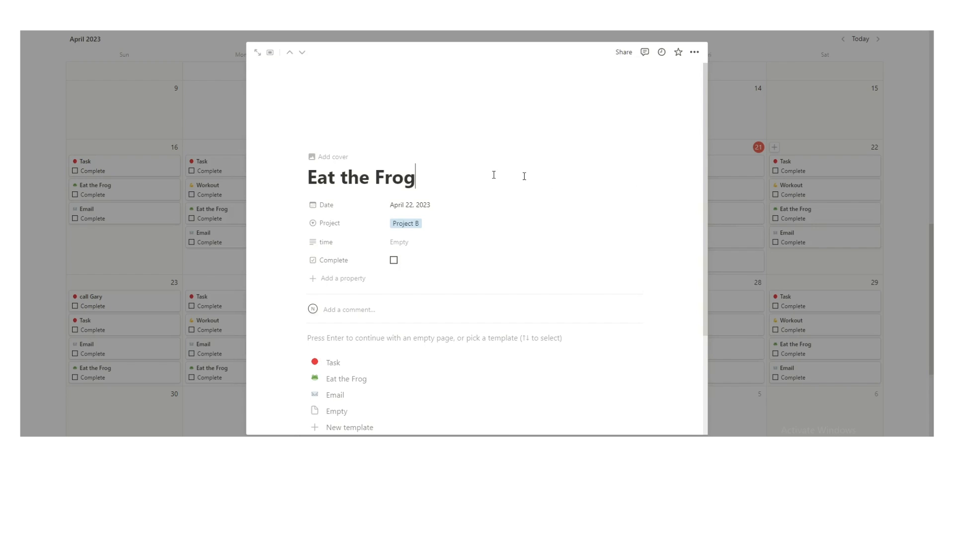
key(ctrl+a)
text(edit notion video)
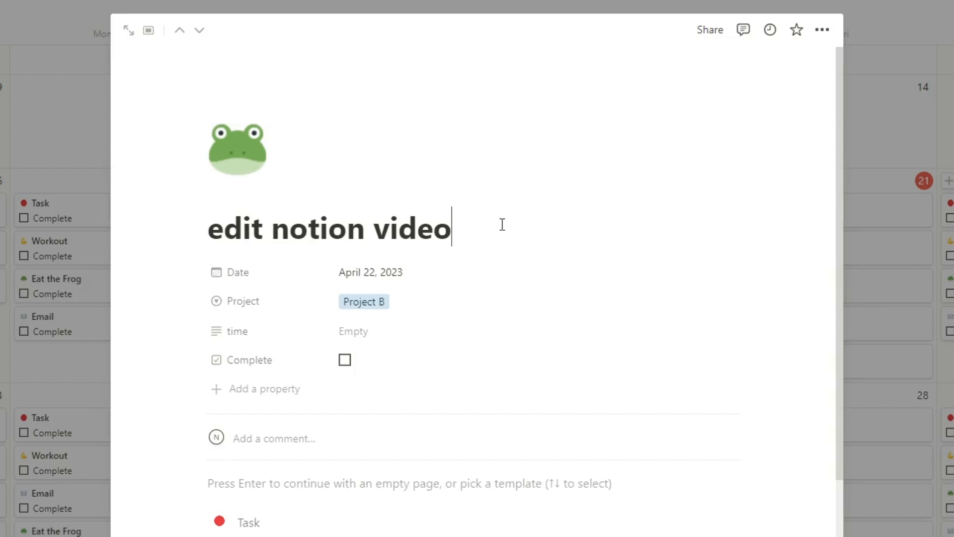
click(922, 125)
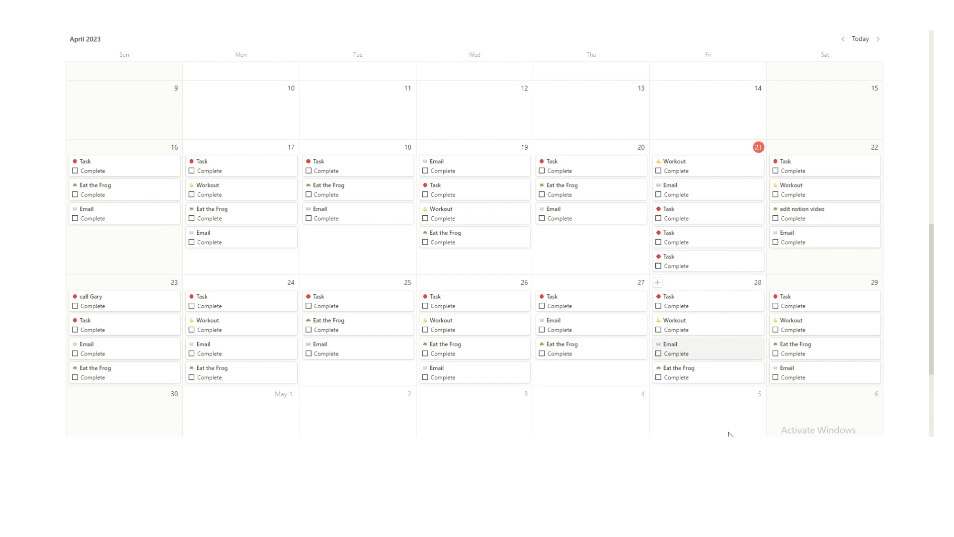
click(775, 218)
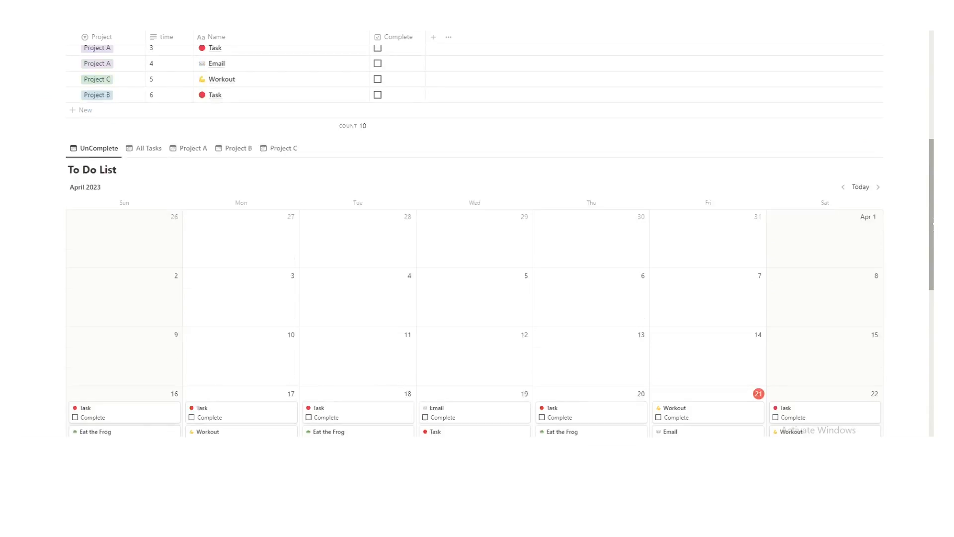
scroll(477, 209, up, 3)
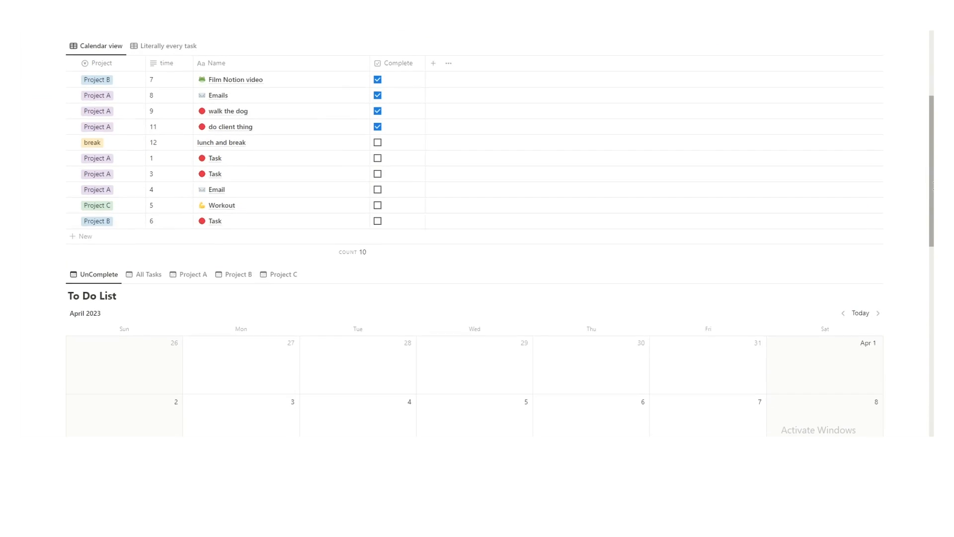
scroll(405, 244, up, 3)
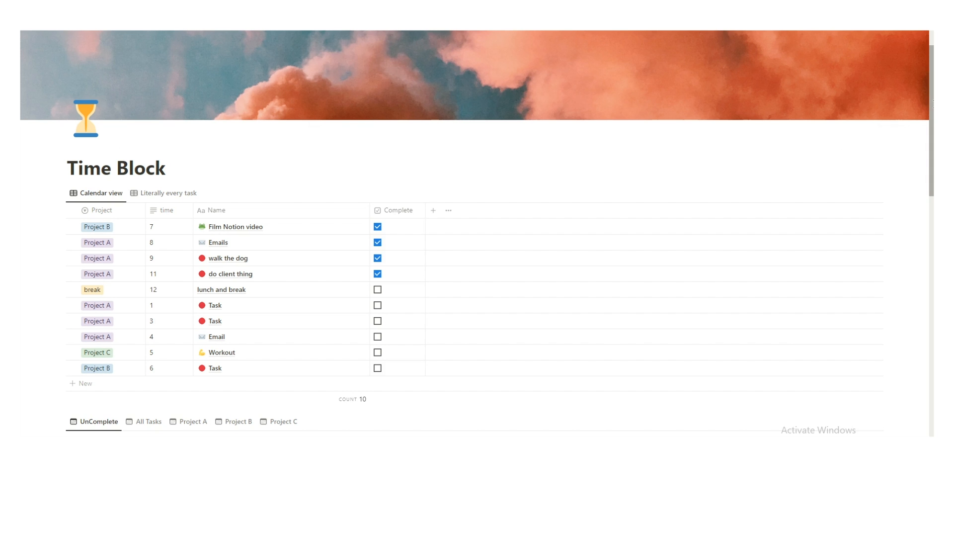
scroll(477, 268, up, 1)
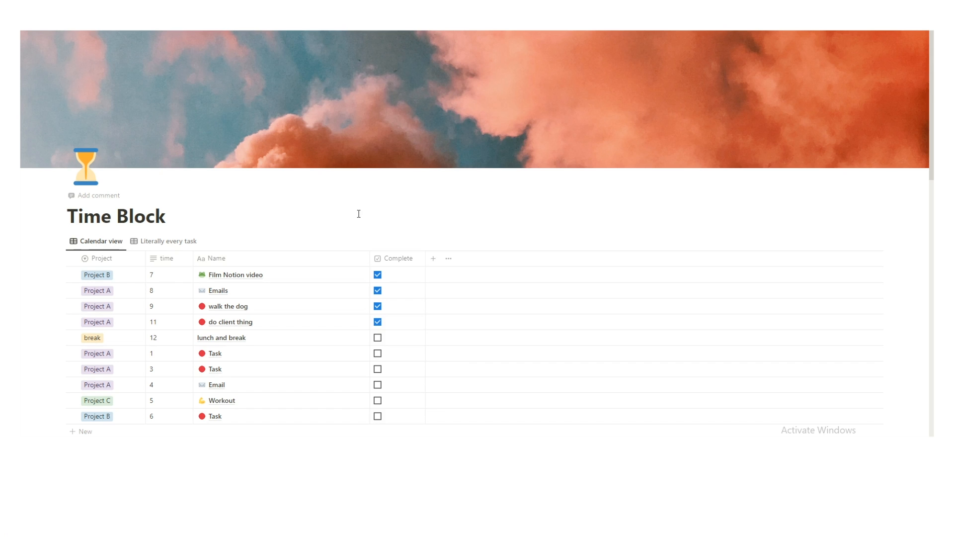
drag(933, 167, 933, 186)
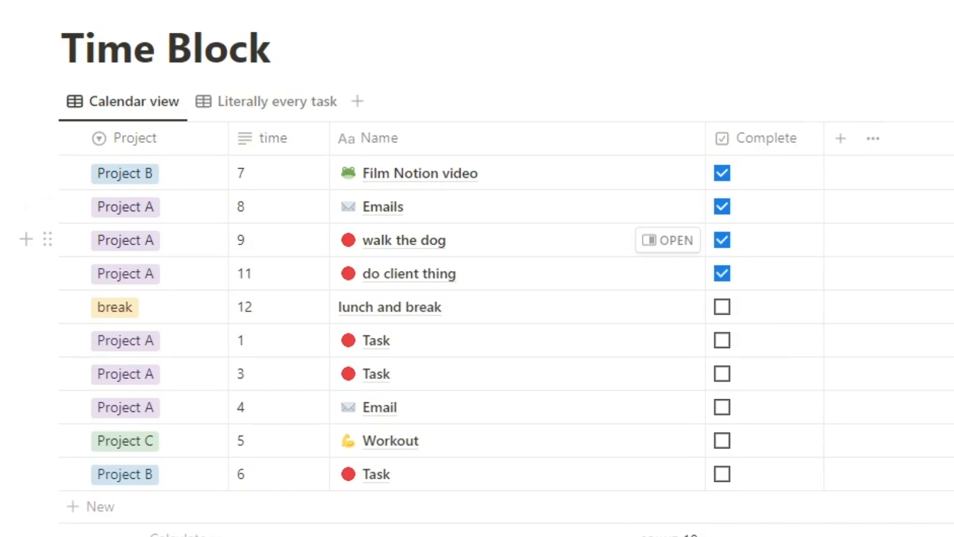